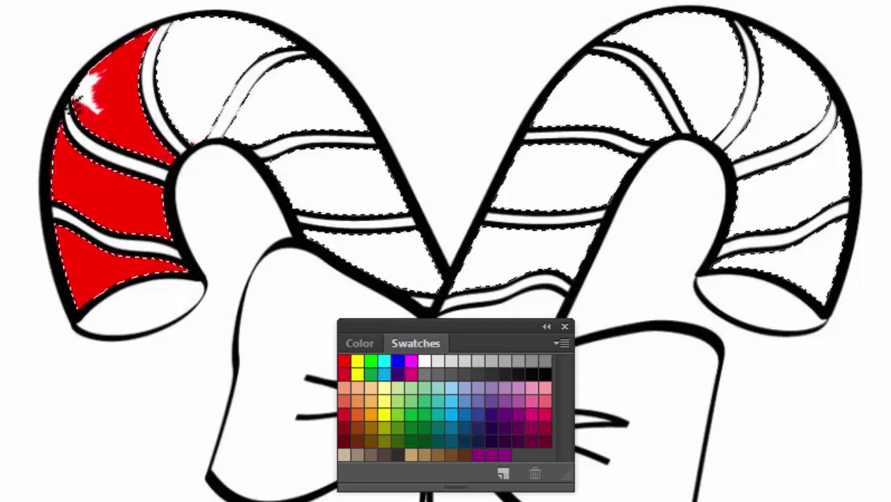
Step: Brush red over the remaining selected wide stripes of the left candy cane, from its curved top down to the bow
mouse_move(122, 50)
mouse_down()
mouse_move(244, 23)
mouse_move(252, 32)
mouse_move(192, 26)
mouse_move(166, 34)
mouse_move(180, 28)
mouse_move(262, 48)
mouse_move(182, 40)
mouse_move(145, 70)
mouse_move(189, 39)
mouse_up()
drag(230, 59, 245, 62)
mouse_move(226, 96)
mouse_down()
mouse_move(208, 126)
mouse_move(220, 78)
mouse_move(208, 68)
mouse_move(195, 108)
mouse_move(168, 103)
mouse_up()
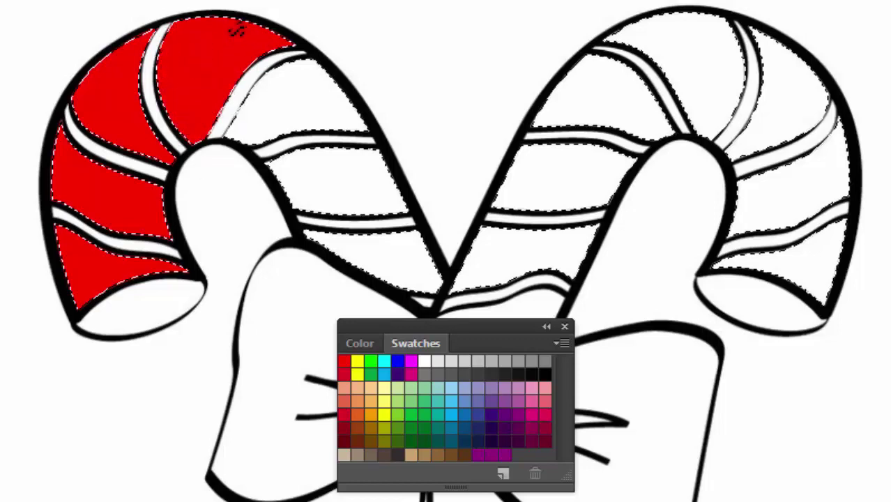
mouse_move(266, 81)
mouse_down()
mouse_move(344, 67)
mouse_move(324, 89)
mouse_move(359, 82)
mouse_move(327, 110)
mouse_move(333, 137)
mouse_up()
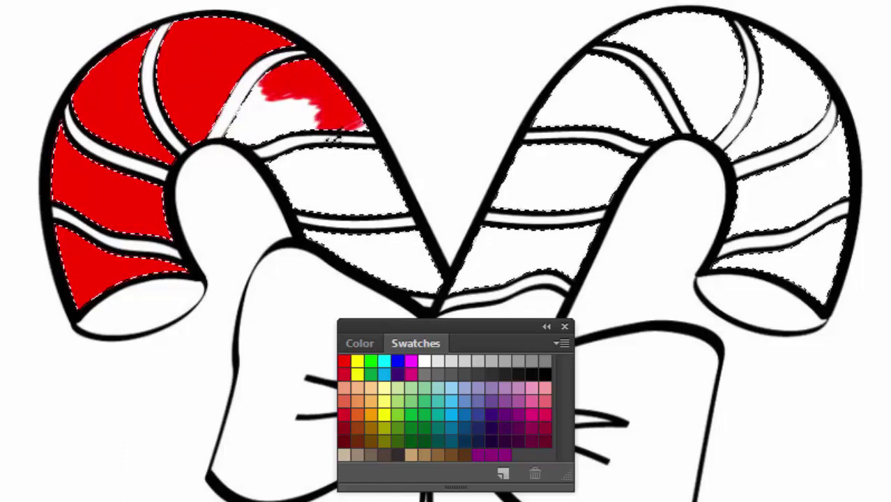
mouse_move(377, 117)
mouse_down()
mouse_move(343, 117)
mouse_move(236, 160)
mouse_move(309, 108)
mouse_move(295, 119)
mouse_move(266, 117)
mouse_move(290, 80)
mouse_move(268, 102)
mouse_up()
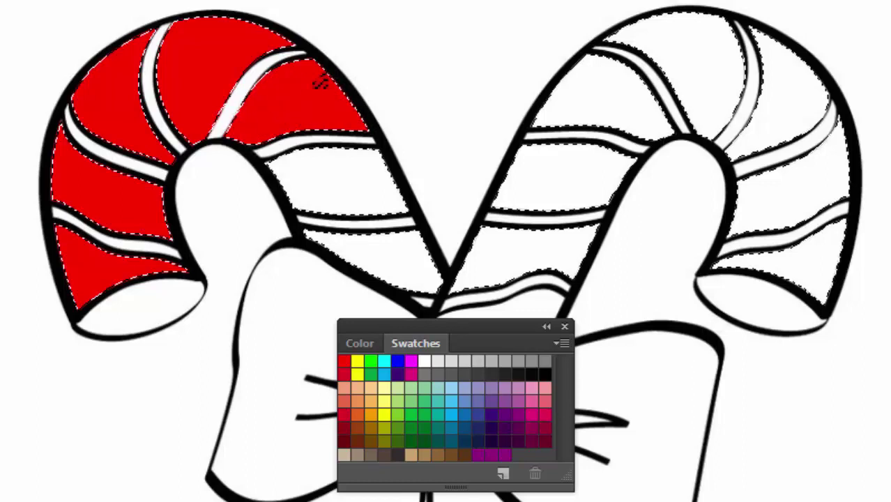
mouse_move(270, 166)
mouse_down()
mouse_move(354, 151)
mouse_move(347, 148)
mouse_move(318, 158)
mouse_move(407, 162)
mouse_move(354, 207)
mouse_move(421, 182)
mouse_move(410, 174)
mouse_move(385, 203)
mouse_move(403, 205)
mouse_move(321, 191)
mouse_up()
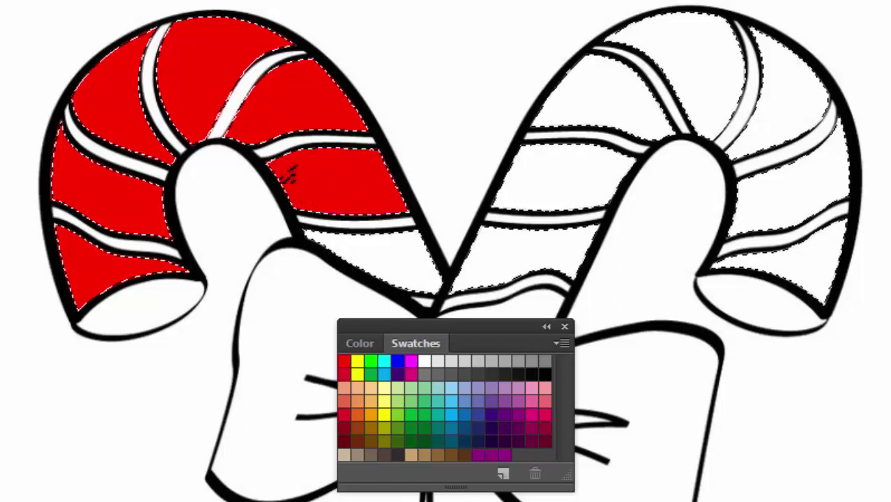
mouse_move(392, 252)
mouse_down()
mouse_move(434, 225)
mouse_move(404, 243)
mouse_move(419, 253)
mouse_move(388, 299)
mouse_move(431, 271)
mouse_move(460, 275)
mouse_move(354, 258)
mouse_up()
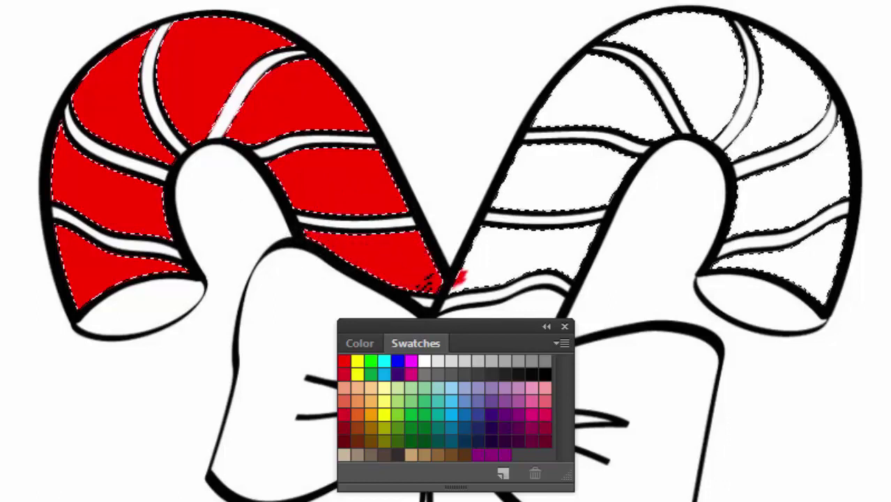
Step: Brush red over all the selected wide stripes of the right candy cane above the bow, and clear the selection
mouse_move(458, 270)
mouse_down()
mouse_move(512, 241)
mouse_move(470, 294)
mouse_move(495, 275)
mouse_up()
mouse_move(561, 261)
mouse_down()
mouse_move(599, 263)
mouse_move(586, 268)
mouse_move(561, 258)
mouse_move(594, 230)
mouse_move(529, 252)
mouse_move(539, 239)
mouse_move(519, 227)
mouse_up()
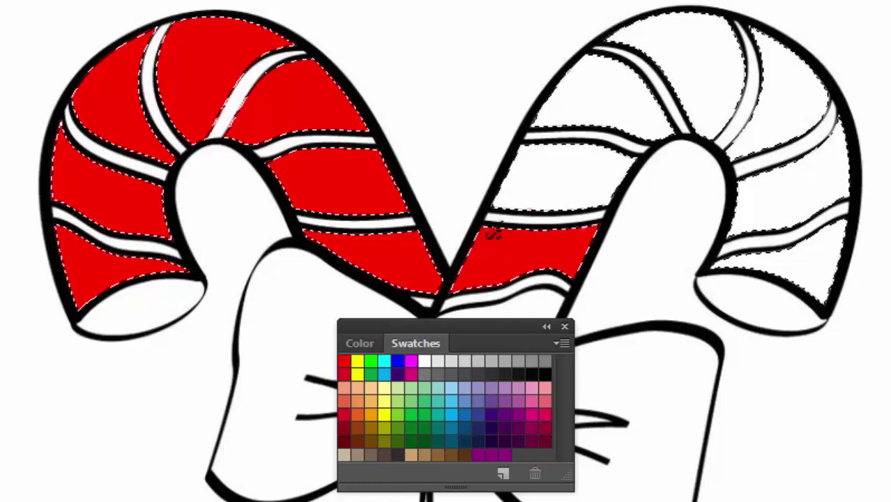
mouse_move(561, 154)
mouse_down()
mouse_move(524, 159)
mouse_move(564, 162)
mouse_move(563, 154)
mouse_move(561, 167)
mouse_move(584, 151)
mouse_move(666, 136)
mouse_move(557, 218)
mouse_move(612, 180)
mouse_up()
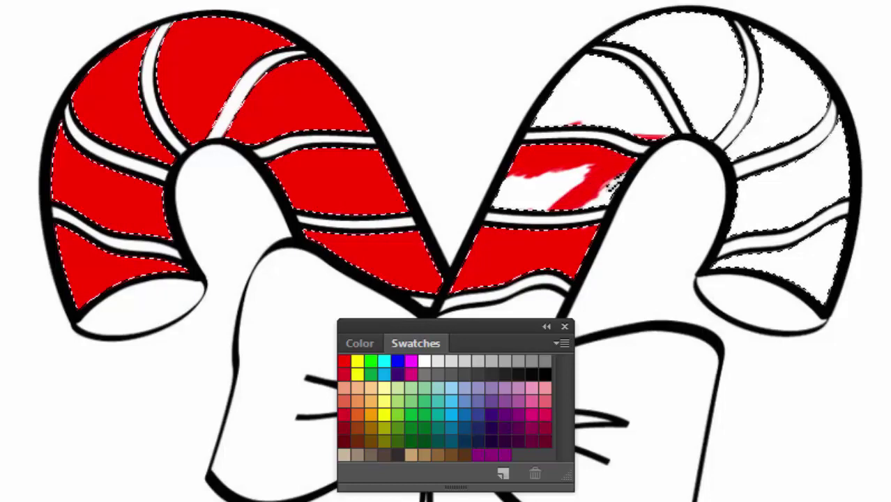
mouse_move(556, 200)
mouse_down()
mouse_move(516, 183)
mouse_move(530, 177)
mouse_up()
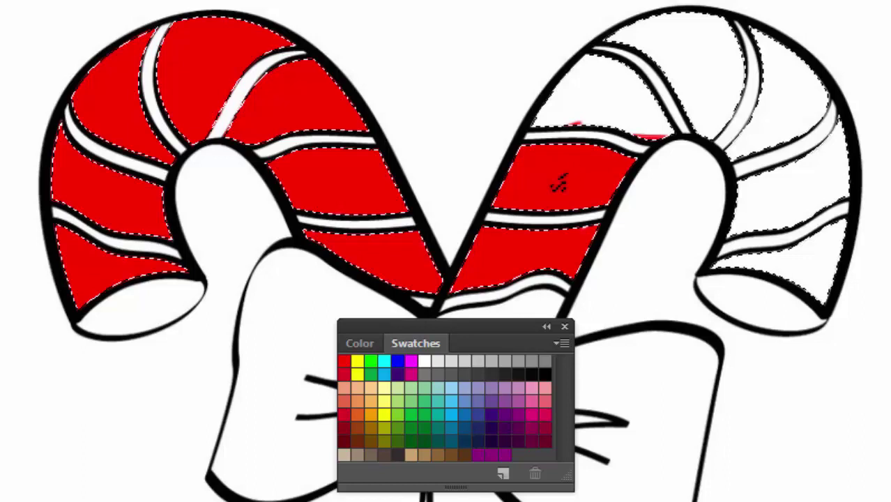
mouse_move(604, 84)
mouse_down()
mouse_move(569, 77)
mouse_move(584, 62)
mouse_move(516, 126)
mouse_move(560, 130)
mouse_move(641, 102)
mouse_move(607, 134)
mouse_move(681, 106)
mouse_move(669, 136)
mouse_up()
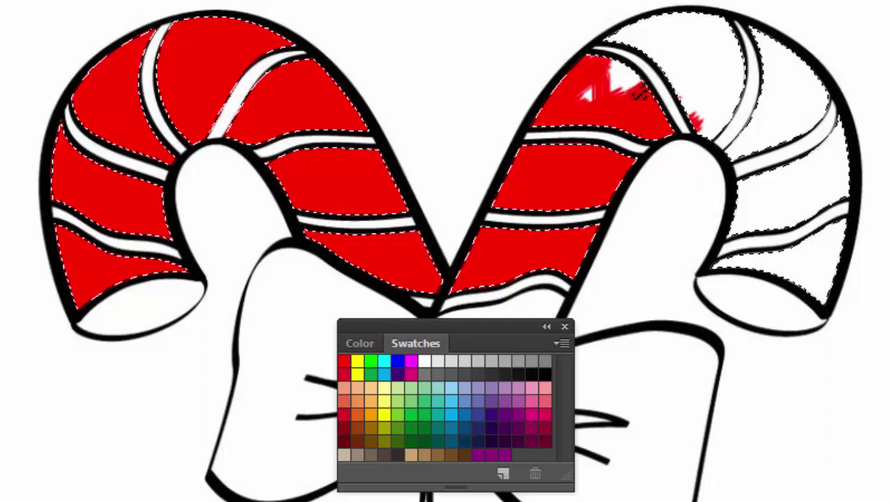
drag(638, 92, 633, 80)
mouse_move(619, 34)
mouse_down()
mouse_move(678, 13)
mouse_move(678, 3)
mouse_move(672, 28)
mouse_move(706, 3)
mouse_move(670, 24)
mouse_move(646, 66)
mouse_move(719, 25)
mouse_move(694, 31)
mouse_move(739, 30)
mouse_move(708, 65)
mouse_move(748, 59)
mouse_move(709, 82)
mouse_move(741, 62)
mouse_move(776, 85)
mouse_move(694, 145)
mouse_move(722, 138)
mouse_move(695, 104)
mouse_move(731, 82)
mouse_move(691, 104)
mouse_move(708, 74)
mouse_move(662, 85)
mouse_up()
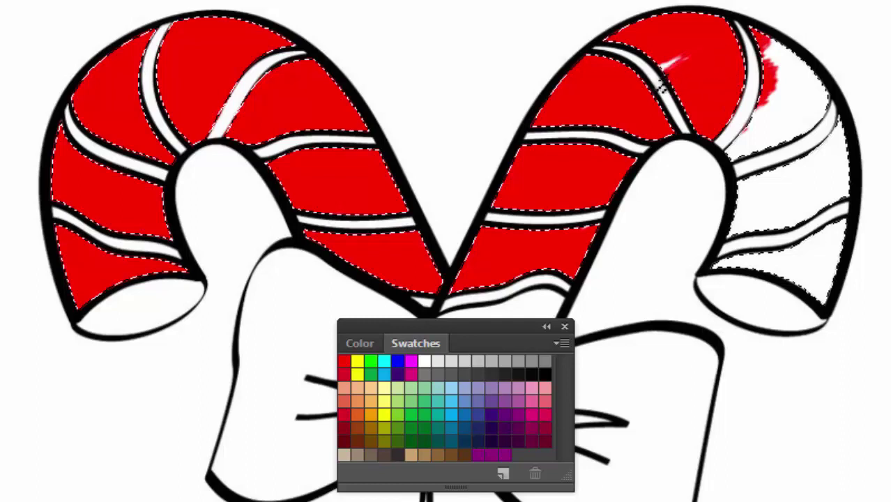
mouse_move(779, 90)
mouse_down()
mouse_move(810, 88)
mouse_move(748, 40)
mouse_move(821, 104)
mouse_move(802, 77)
mouse_move(814, 82)
mouse_move(808, 119)
mouse_up()
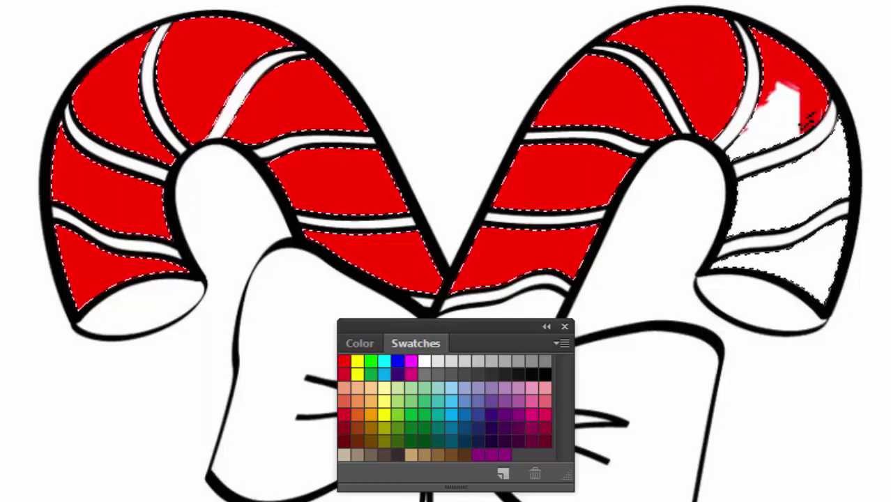
mouse_move(751, 130)
mouse_down()
mouse_move(776, 99)
mouse_move(736, 147)
mouse_move(773, 150)
mouse_up()
mouse_move(841, 122)
mouse_down()
mouse_move(840, 192)
mouse_move(838, 137)
mouse_move(825, 147)
mouse_up()
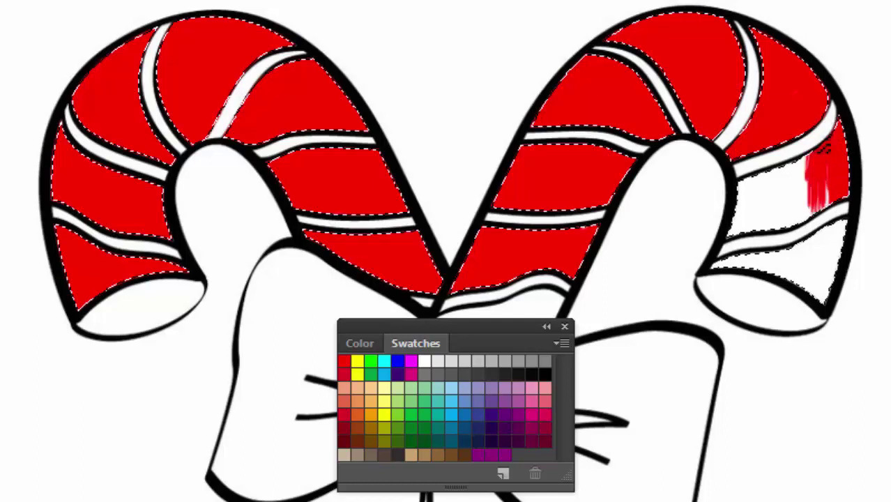
mouse_move(826, 190)
mouse_down()
mouse_move(776, 238)
mouse_move(781, 217)
mouse_move(768, 221)
mouse_move(830, 187)
mouse_move(769, 195)
mouse_move(786, 186)
mouse_move(717, 205)
mouse_move(757, 189)
mouse_up()
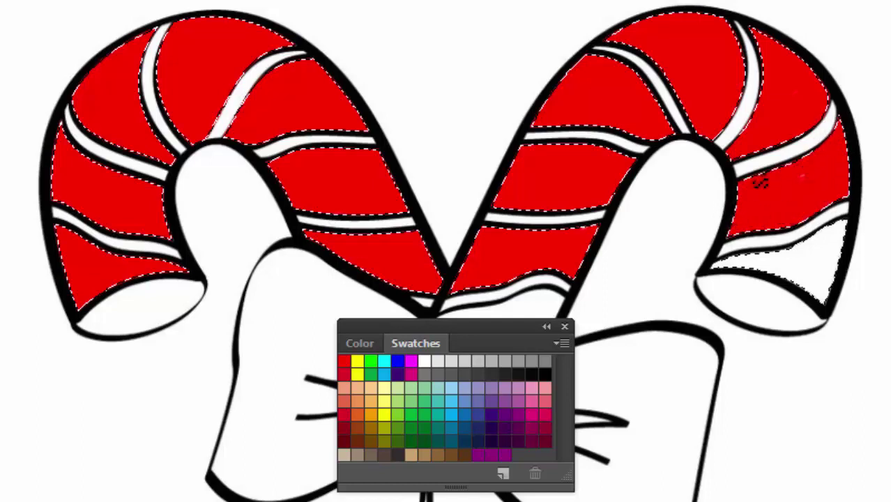
mouse_move(808, 252)
mouse_down()
mouse_move(743, 258)
mouse_move(810, 251)
mouse_move(767, 261)
mouse_move(780, 268)
mouse_move(827, 259)
mouse_up()
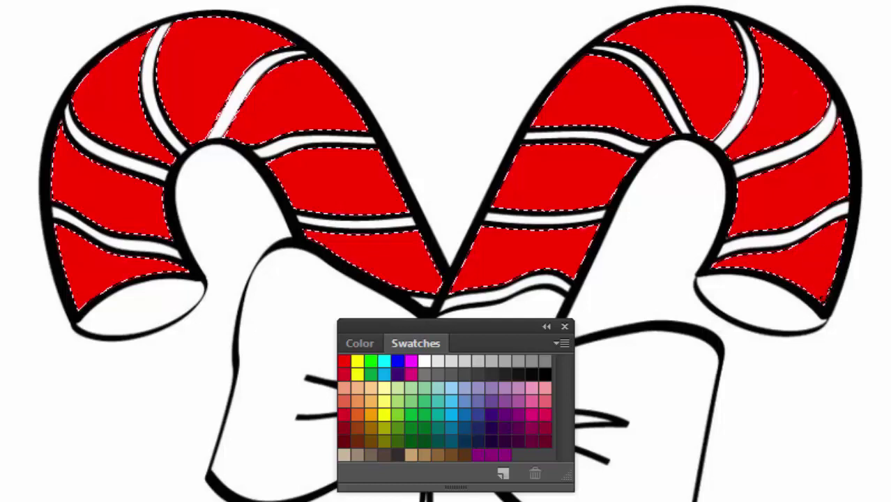
key(ctrl+d)
Step: Select the white cane segment directly above the bow's knot and paint it red
scroll(449, 250, down, 10)
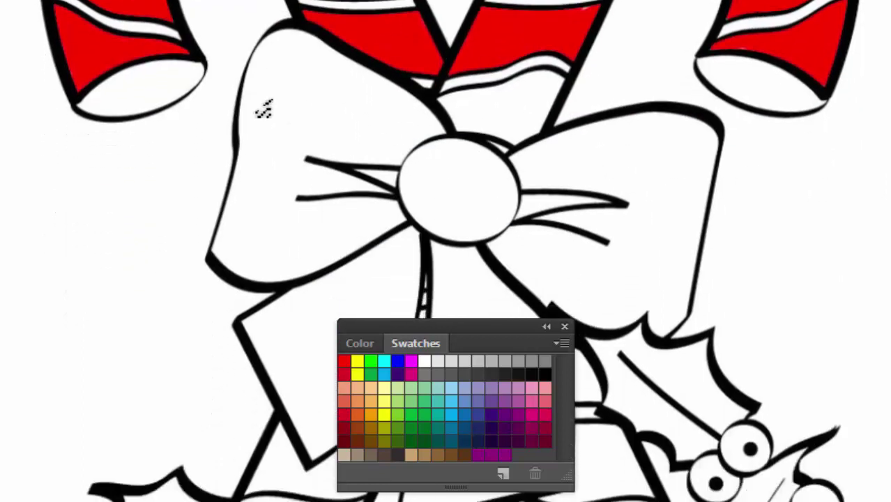
click(495, 101)
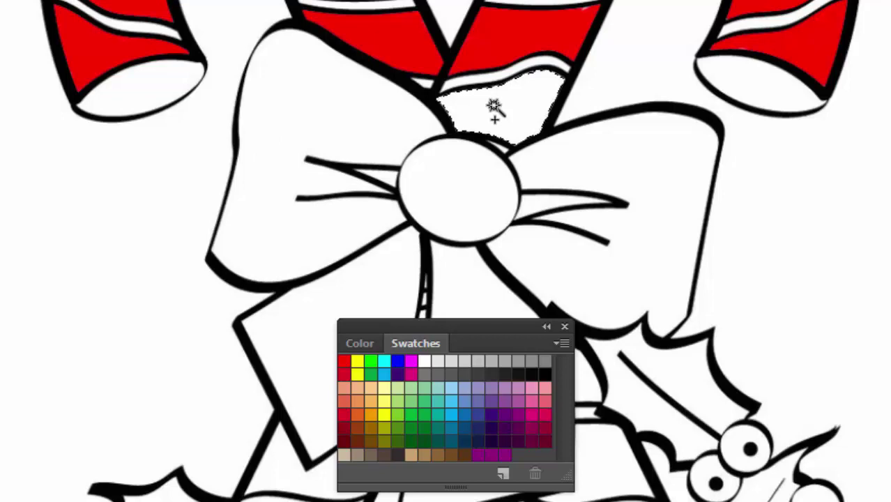
mouse_move(449, 99)
mouse_down()
mouse_move(513, 82)
mouse_move(401, 110)
mouse_move(487, 112)
mouse_move(450, 131)
mouse_move(512, 126)
mouse_move(493, 139)
mouse_move(531, 126)
mouse_move(515, 142)
mouse_move(558, 112)
mouse_move(512, 129)
mouse_move(506, 98)
mouse_up()
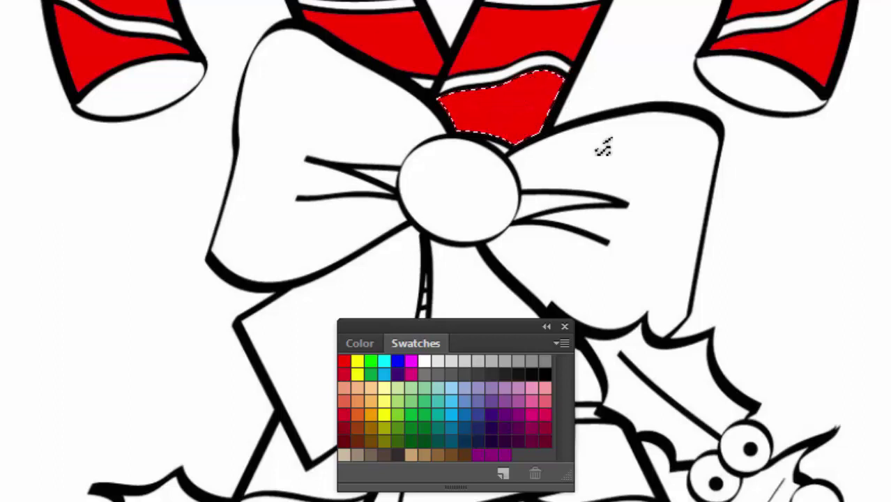
Step: Select the bow's round knot and both loops, paint them solid red with the brush, and clear the selection
key(w)
click(411, 188)
shift+click(302, 124)
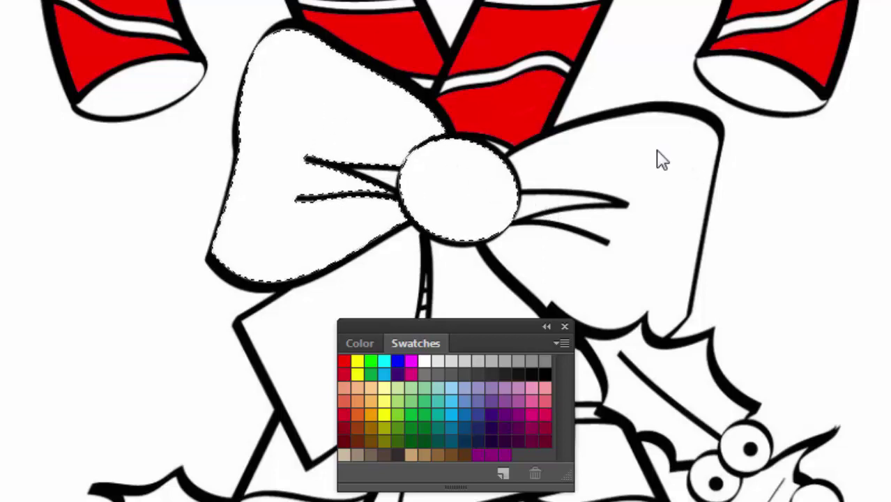
shift+click(622, 171)
key(b)
mouse_move(294, 35)
mouse_down()
mouse_move(238, 61)
mouse_move(307, 49)
mouse_move(233, 83)
mouse_move(364, 68)
mouse_move(292, 85)
mouse_move(439, 100)
mouse_move(418, 123)
mouse_move(416, 153)
mouse_move(436, 150)
mouse_move(448, 174)
mouse_move(488, 161)
mouse_move(443, 173)
mouse_move(461, 201)
mouse_move(410, 251)
mouse_move(393, 248)
mouse_move(477, 234)
mouse_move(461, 233)
mouse_move(472, 156)
mouse_move(499, 236)
mouse_move(551, 143)
mouse_move(642, 129)
mouse_move(550, 170)
mouse_move(540, 197)
mouse_move(590, 202)
mouse_move(672, 132)
mouse_move(694, 122)
mouse_move(704, 143)
mouse_move(643, 149)
mouse_up()
mouse_move(716, 161)
mouse_down()
mouse_move(645, 175)
mouse_move(701, 156)
mouse_move(696, 184)
mouse_up()
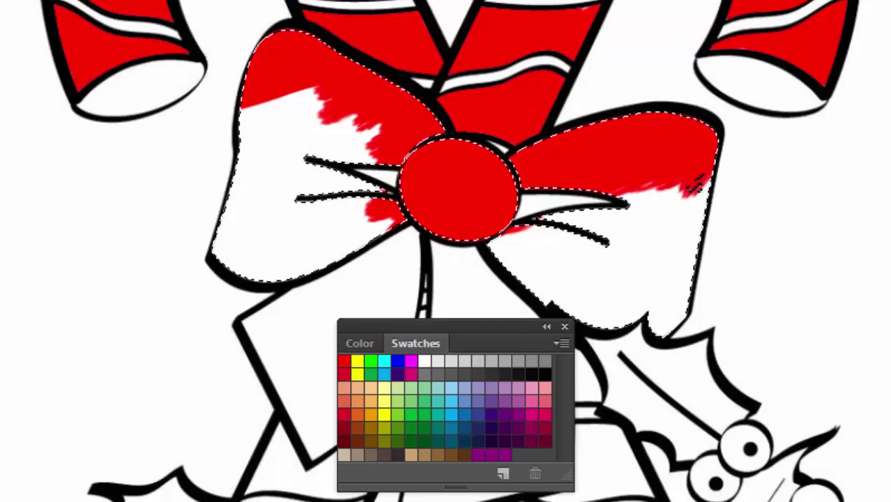
mouse_move(579, 213)
mouse_down()
mouse_move(563, 235)
mouse_move(513, 255)
mouse_move(582, 222)
mouse_up()
mouse_move(524, 235)
mouse_down()
mouse_move(658, 195)
mouse_move(591, 223)
mouse_move(621, 186)
mouse_move(647, 177)
mouse_move(696, 180)
mouse_move(680, 193)
mouse_move(702, 202)
mouse_move(634, 234)
mouse_move(654, 236)
mouse_move(541, 266)
mouse_move(623, 221)
mouse_move(527, 274)
mouse_move(604, 258)
mouse_move(531, 271)
mouse_move(561, 277)
mouse_move(595, 268)
mouse_move(549, 289)
mouse_move(625, 299)
mouse_move(602, 343)
mouse_move(664, 307)
mouse_move(636, 338)
mouse_move(677, 309)
mouse_move(692, 312)
mouse_move(680, 329)
mouse_move(699, 308)
mouse_move(676, 286)
mouse_move(606, 321)
mouse_move(656, 265)
mouse_move(612, 277)
mouse_move(633, 249)
mouse_move(588, 276)
mouse_move(700, 221)
mouse_move(648, 266)
mouse_move(700, 233)
mouse_move(688, 261)
mouse_move(719, 252)
mouse_up()
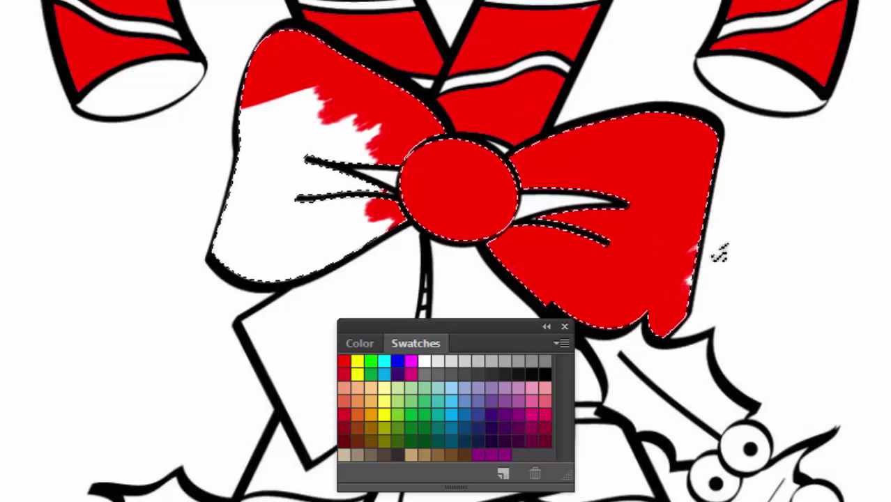
mouse_move(295, 103)
mouse_down()
mouse_move(254, 124)
mouse_move(288, 103)
mouse_move(228, 112)
mouse_up()
mouse_move(335, 87)
mouse_down()
mouse_move(292, 145)
mouse_move(284, 124)
mouse_move(328, 153)
mouse_move(305, 183)
mouse_move(354, 185)
mouse_up()
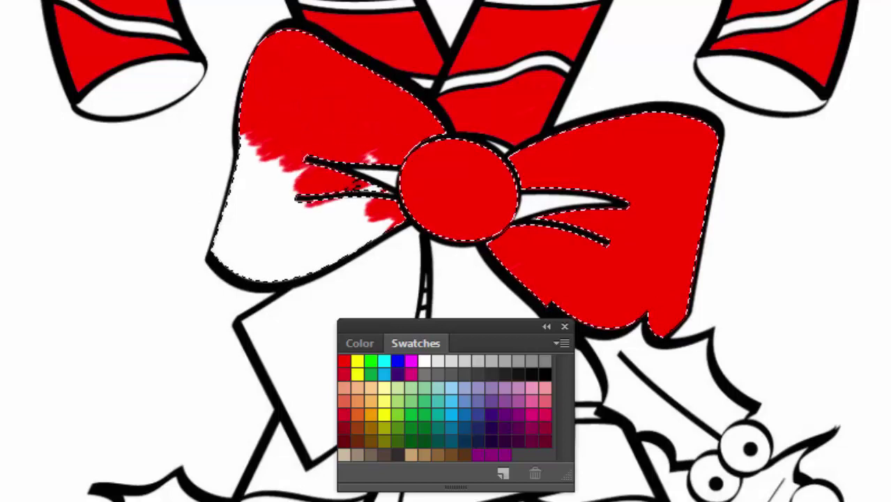
mouse_move(374, 154)
mouse_down()
mouse_move(280, 174)
mouse_move(218, 170)
mouse_move(245, 143)
mouse_up()
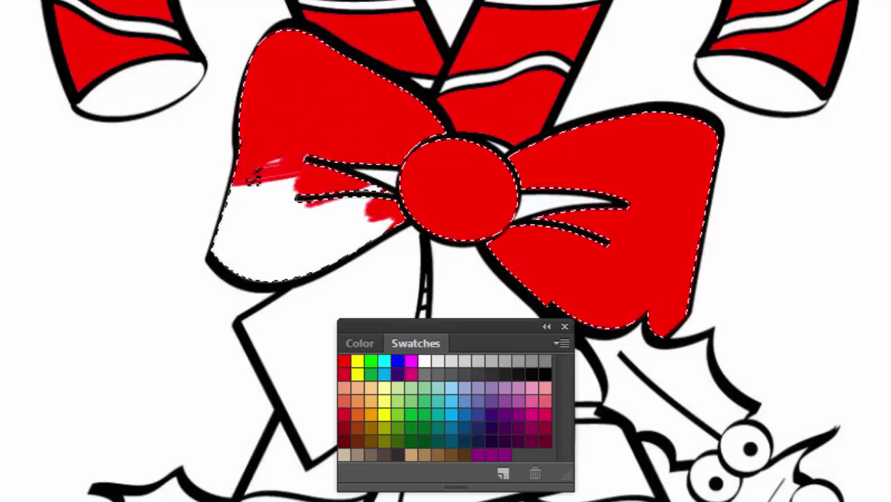
mouse_move(209, 202)
mouse_down()
mouse_move(282, 178)
mouse_move(205, 215)
mouse_move(310, 183)
mouse_move(211, 219)
mouse_move(260, 211)
mouse_move(207, 268)
mouse_move(319, 179)
mouse_move(309, 226)
mouse_move(380, 200)
mouse_move(314, 235)
mouse_move(374, 224)
mouse_move(350, 236)
mouse_move(345, 257)
mouse_move(258, 297)
mouse_move(353, 261)
mouse_move(271, 274)
mouse_move(243, 265)
mouse_move(297, 253)
mouse_move(256, 261)
mouse_up()
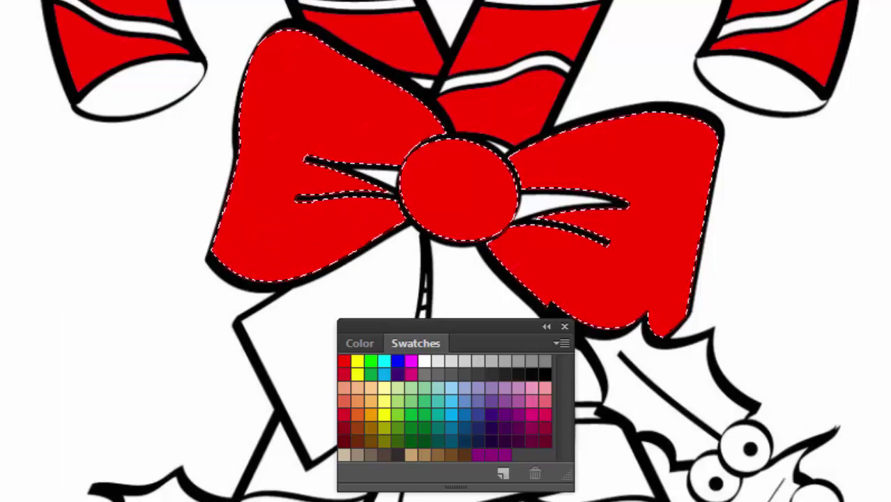
key(ctrl+d)
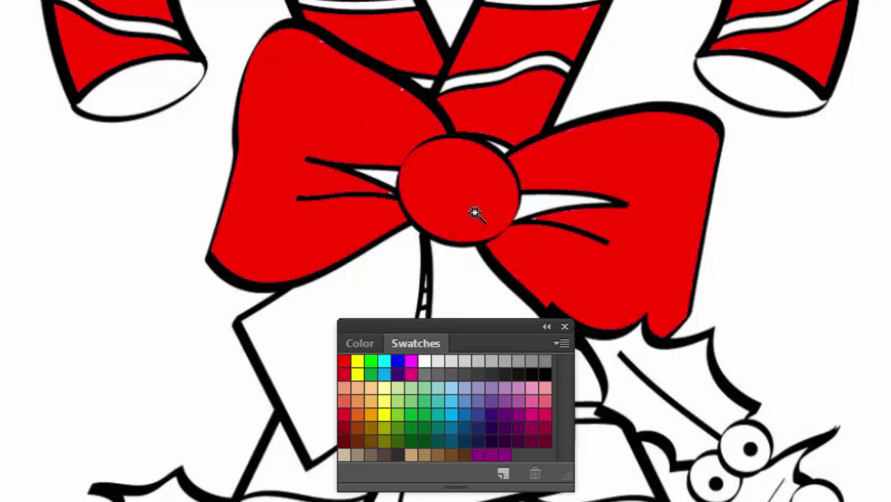
Step: Select the small white folds on both sides of the bow's knot, paint them red, and deselect
click(547, 207)
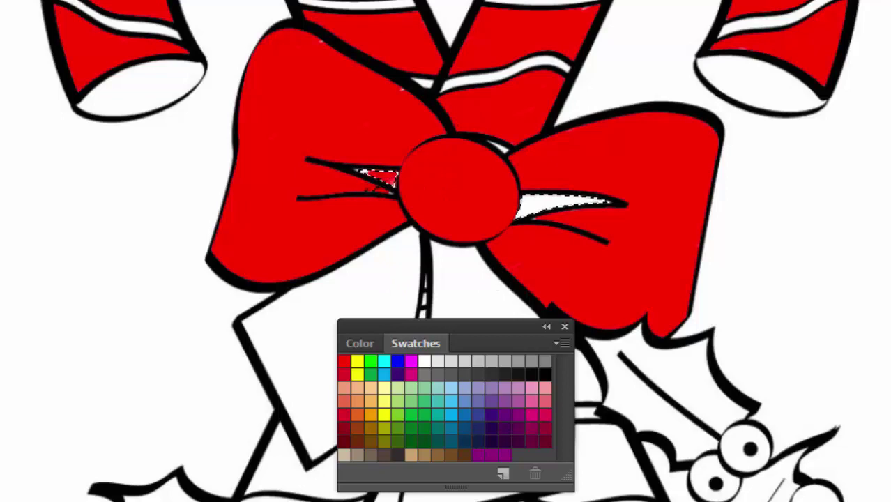
click(548, 203)
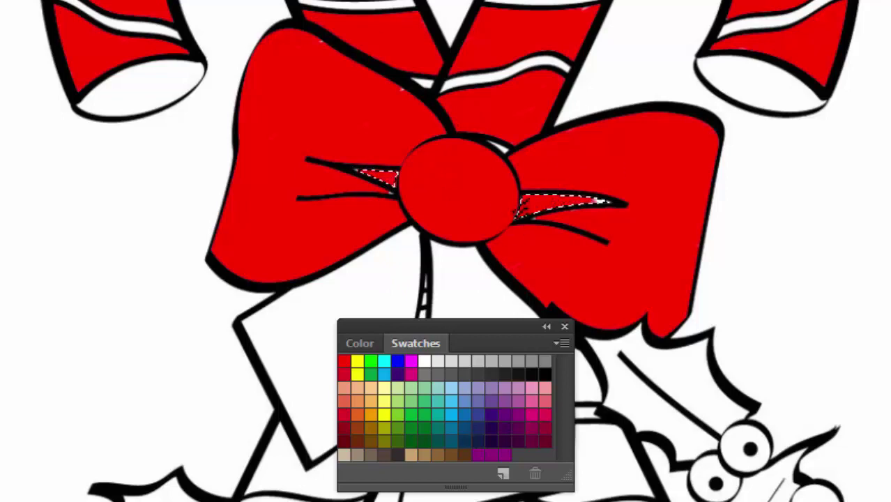
key(ctrl+d)
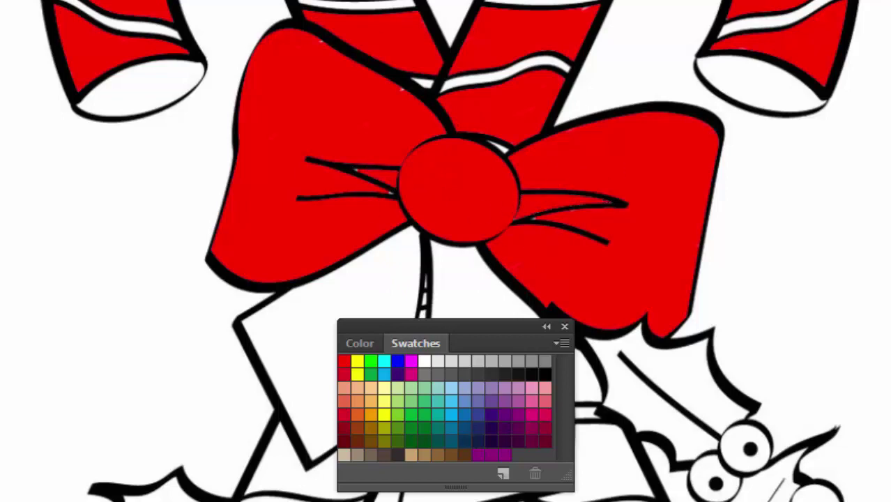
Step: Select the two ribbon tails hanging below the bow, paint them solid red, and clear the selection
scroll(466, 227, down, 5)
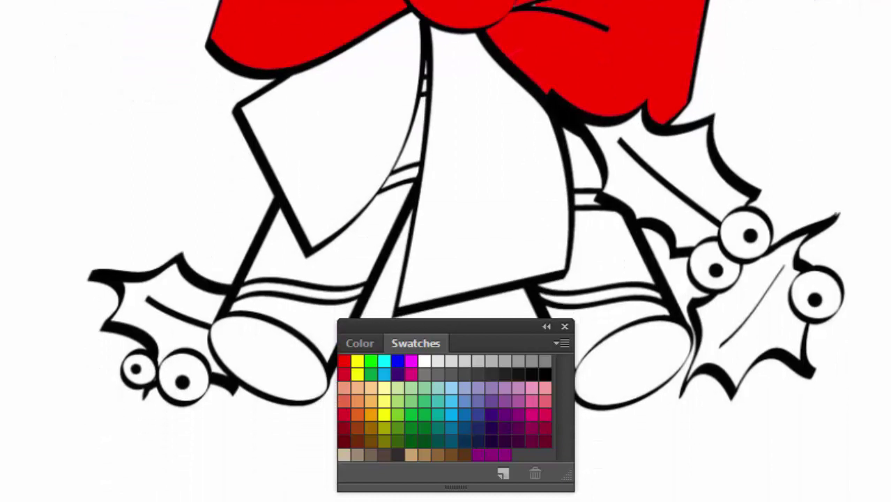
click(384, 101)
shift+click(516, 157)
drag(415, 29, 314, 76)
mouse_move(386, 42)
mouse_down()
mouse_move(261, 104)
mouse_move(333, 66)
mouse_move(298, 107)
mouse_move(348, 95)
mouse_move(338, 119)
mouse_move(293, 96)
mouse_up()
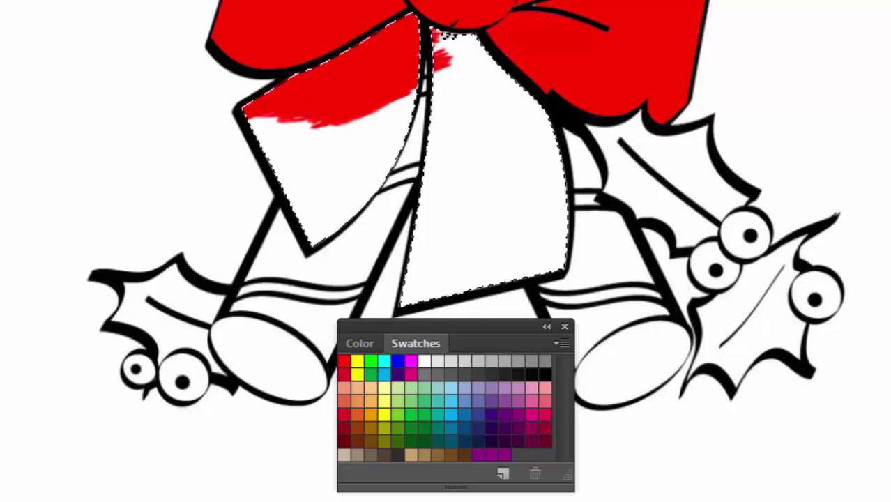
mouse_move(397, 97)
mouse_down()
mouse_move(376, 129)
mouse_move(349, 139)
mouse_move(231, 161)
mouse_move(229, 142)
mouse_up()
mouse_move(247, 174)
mouse_down()
mouse_move(307, 167)
mouse_move(391, 133)
mouse_move(348, 163)
mouse_move(373, 174)
mouse_move(342, 203)
mouse_move(363, 198)
mouse_move(312, 236)
mouse_move(328, 191)
mouse_move(315, 197)
mouse_up()
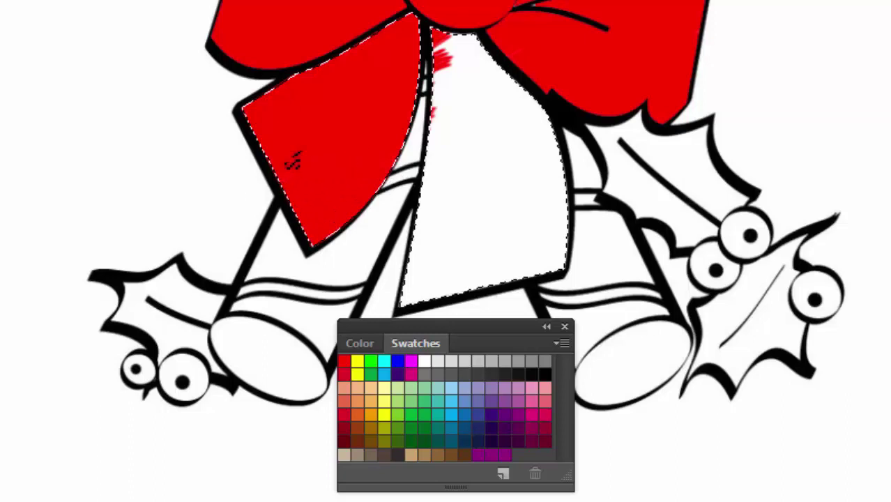
mouse_move(467, 62)
mouse_down()
mouse_move(470, 43)
mouse_move(468, 67)
mouse_move(488, 78)
mouse_move(485, 68)
mouse_move(514, 53)
mouse_move(546, 85)
mouse_move(523, 112)
mouse_move(536, 149)
mouse_move(527, 167)
mouse_move(533, 143)
mouse_move(497, 193)
mouse_move(568, 145)
mouse_move(577, 176)
mouse_move(531, 233)
mouse_move(536, 272)
mouse_move(571, 268)
mouse_move(449, 253)
mouse_move(465, 139)
mouse_move(411, 142)
mouse_move(418, 199)
mouse_move(533, 175)
mouse_move(511, 195)
mouse_move(523, 219)
mouse_move(461, 264)
mouse_move(505, 275)
mouse_move(446, 292)
mouse_move(477, 204)
mouse_up()
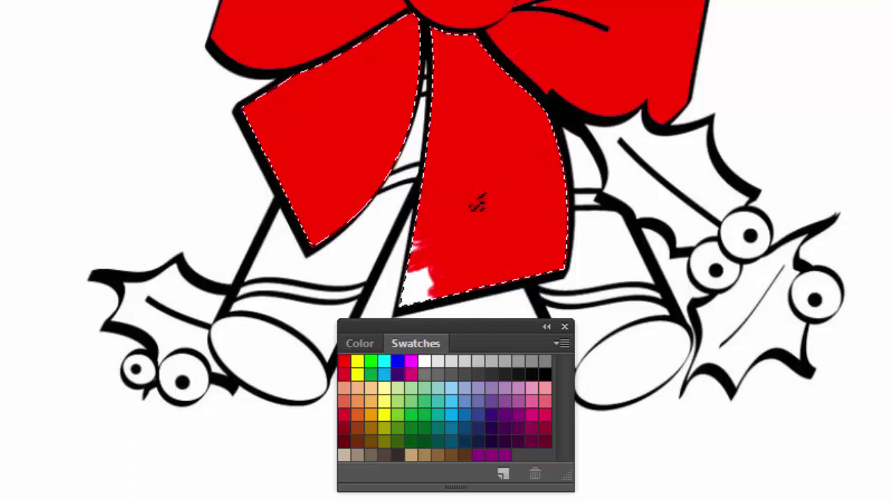
drag(395, 301, 399, 318)
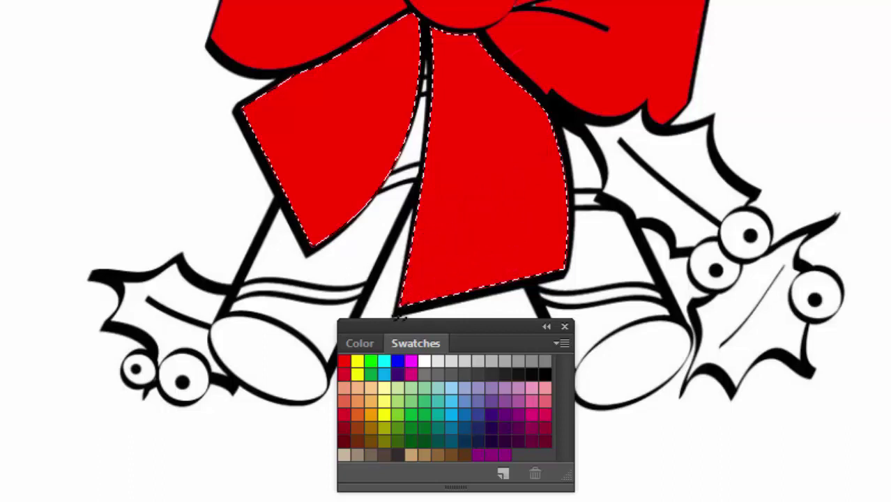
key(ctrl+d)
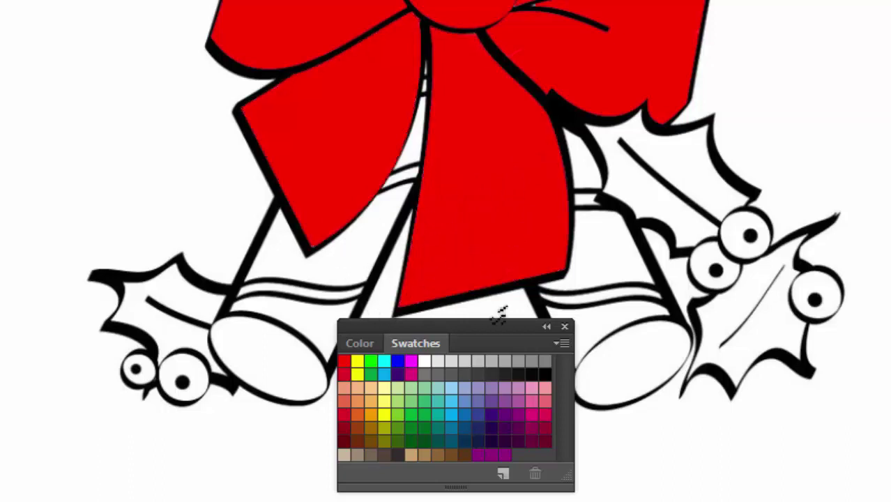
Step: Select the wide stripe segments of both candy cane stems below the bow, paint them solid red, and clear the selection
scroll(466, 202, down, 3)
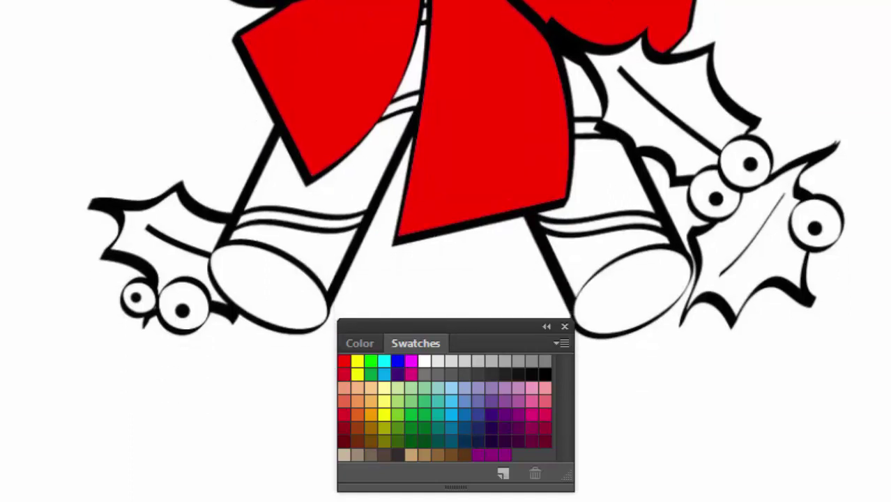
key(w)
click(417, 69)
shift+click(356, 164)
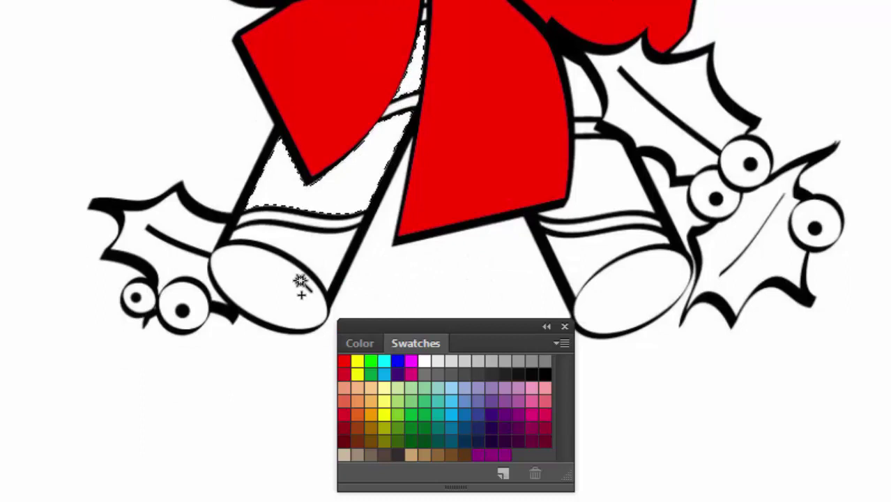
shift+click(593, 167)
shift+click(598, 258)
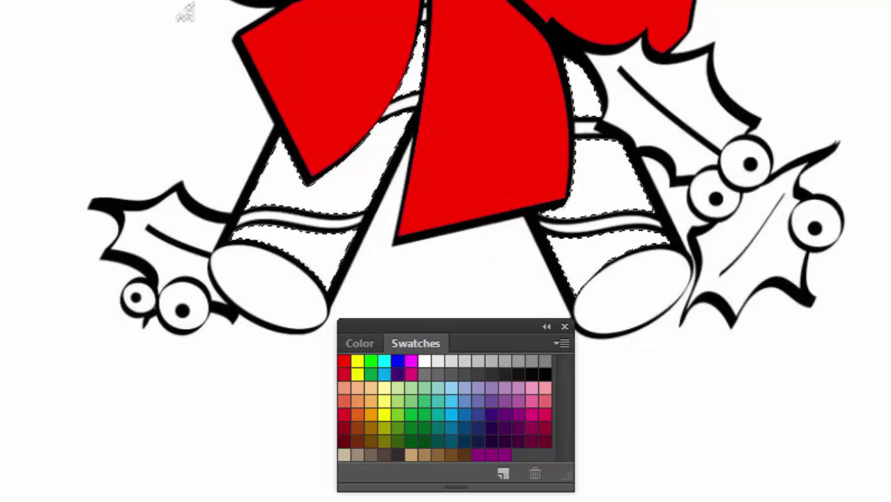
drag(412, 87, 429, 21)
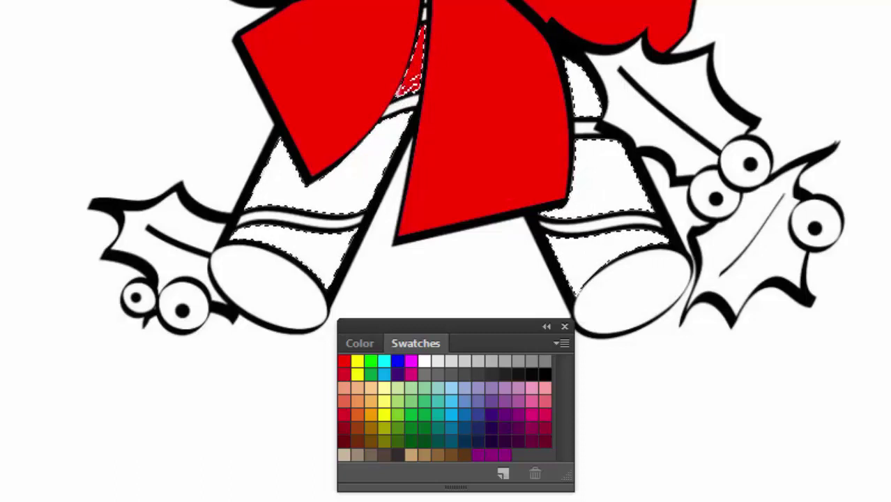
mouse_move(374, 122)
mouse_down()
mouse_move(356, 150)
mouse_move(292, 192)
mouse_move(388, 189)
mouse_move(258, 209)
mouse_move(247, 192)
mouse_move(251, 164)
mouse_up()
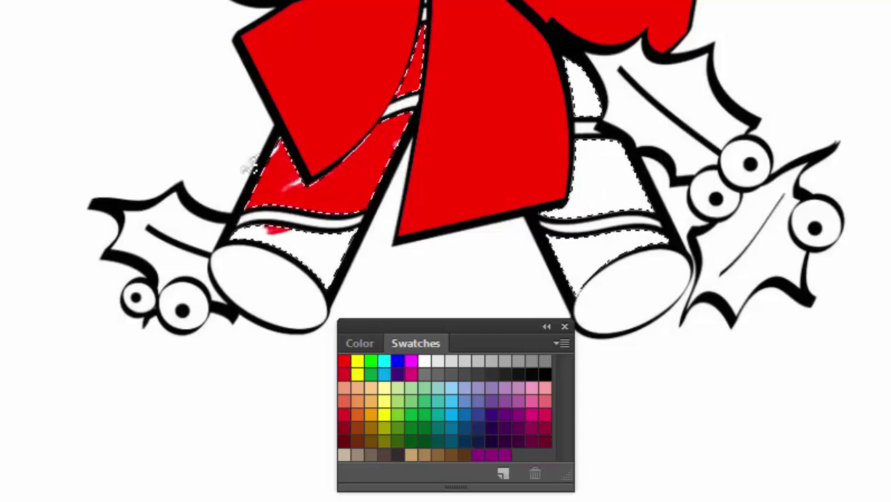
mouse_move(305, 179)
mouse_down()
mouse_move(252, 232)
mouse_move(268, 228)
mouse_move(231, 247)
mouse_move(321, 242)
mouse_move(276, 251)
mouse_move(262, 234)
mouse_move(260, 269)
mouse_move(346, 236)
mouse_move(296, 270)
mouse_move(336, 254)
mouse_move(315, 287)
mouse_move(338, 275)
mouse_move(318, 303)
mouse_up()
mouse_move(574, 69)
mouse_down()
mouse_move(559, 95)
mouse_move(589, 103)
mouse_move(581, 106)
mouse_move(598, 125)
mouse_move(544, 146)
mouse_move(571, 163)
mouse_move(599, 136)
mouse_move(612, 159)
mouse_move(552, 203)
mouse_move(589, 202)
mouse_move(560, 224)
mouse_move(630, 200)
mouse_move(660, 206)
mouse_move(663, 183)
mouse_move(637, 154)
mouse_move(604, 172)
mouse_move(647, 177)
mouse_up()
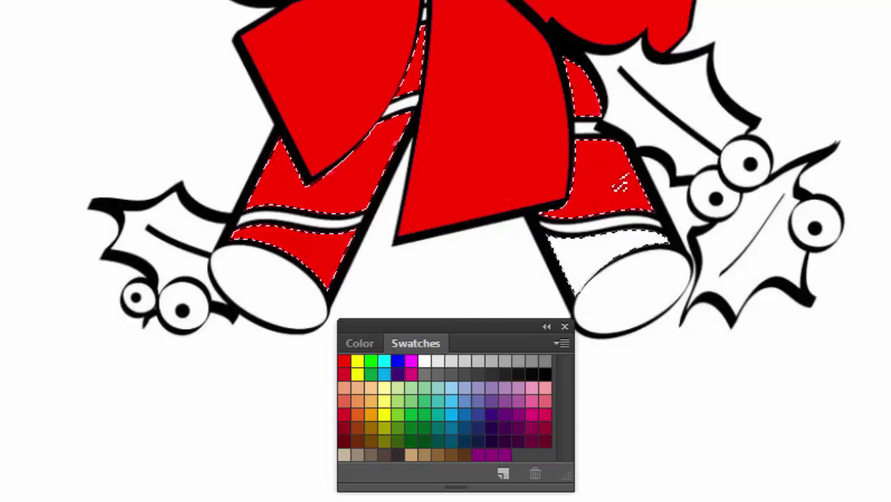
drag(628, 258, 537, 257)
mouse_move(589, 267)
mouse_down()
mouse_move(542, 279)
mouse_move(576, 262)
mouse_move(583, 290)
mouse_up()
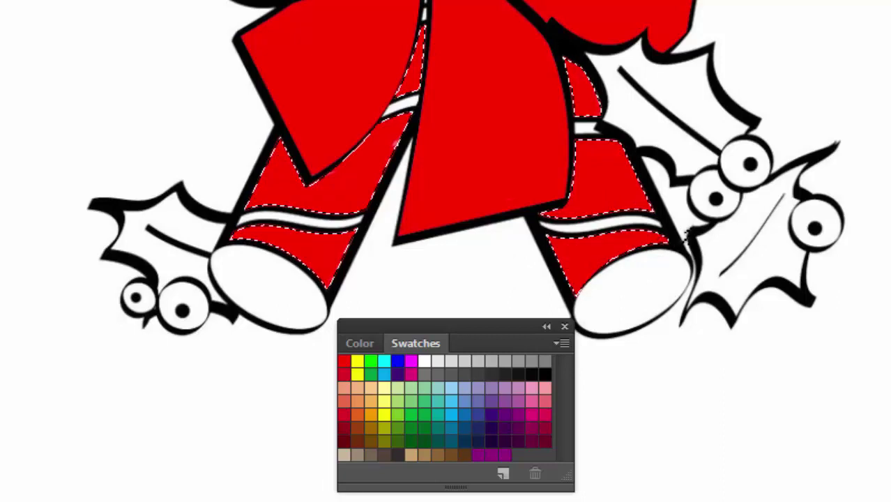
key(ctrl+d)
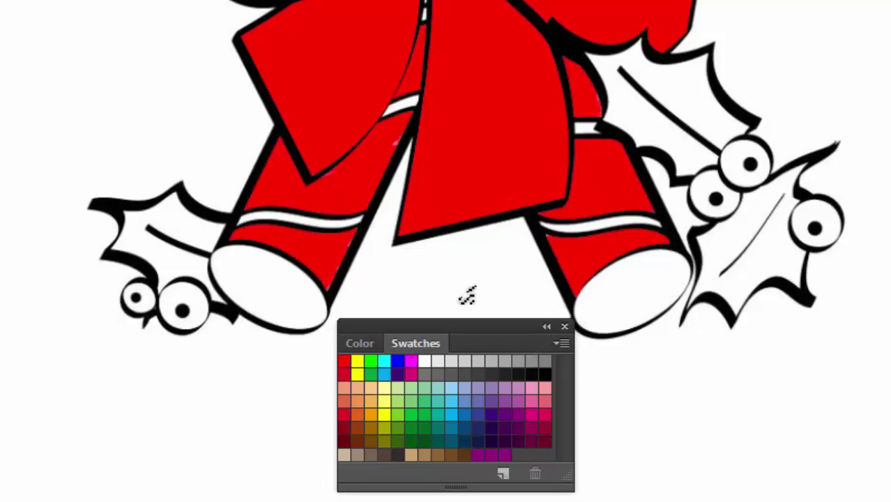
Step: Select the three holly leaves beside the cane stems, paint them solid dark green around their veins, and clear the selection
click(194, 237)
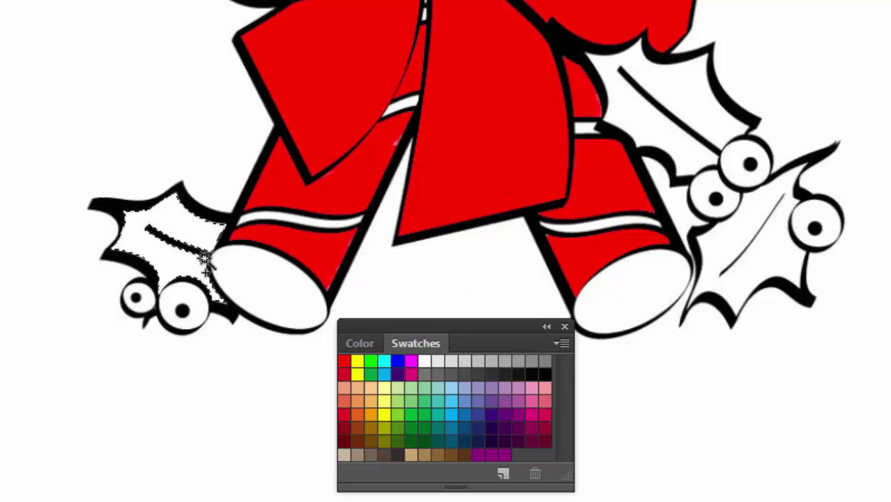
shift+click(683, 92)
shift+click(752, 249)
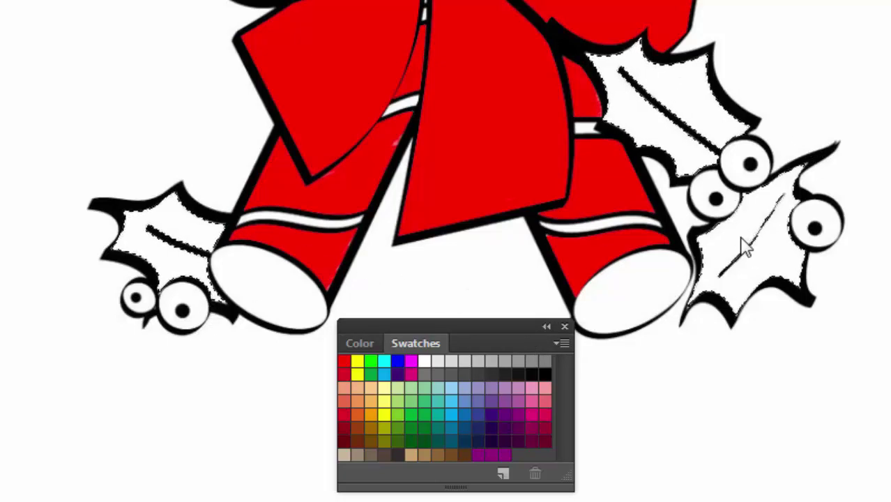
click(417, 413)
mouse_move(173, 203)
mouse_down()
mouse_move(143, 219)
mouse_move(180, 227)
mouse_move(222, 206)
mouse_move(174, 227)
mouse_move(148, 225)
mouse_move(216, 207)
mouse_move(217, 243)
mouse_move(240, 228)
mouse_move(169, 242)
mouse_move(209, 244)
mouse_move(167, 268)
mouse_move(236, 247)
mouse_move(192, 264)
mouse_move(187, 286)
mouse_move(223, 286)
mouse_up()
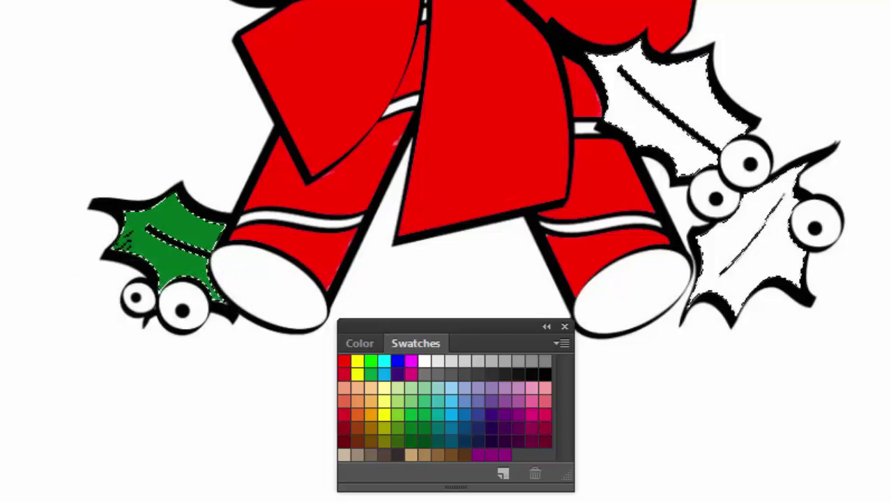
mouse_move(644, 62)
mouse_down()
mouse_move(576, 70)
mouse_move(586, 75)
mouse_move(654, 38)
mouse_move(614, 85)
mouse_move(688, 69)
mouse_move(687, 78)
mouse_move(701, 64)
mouse_move(639, 91)
mouse_move(694, 70)
mouse_move(674, 89)
mouse_move(681, 103)
mouse_move(663, 108)
mouse_move(662, 131)
mouse_move(736, 94)
mouse_move(710, 128)
mouse_move(711, 157)
mouse_move(741, 144)
mouse_move(690, 166)
mouse_up()
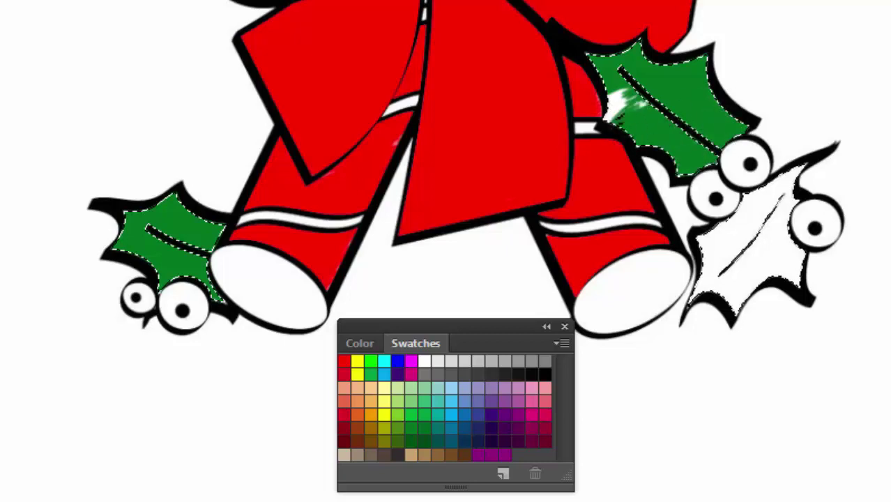
drag(664, 85, 628, 108)
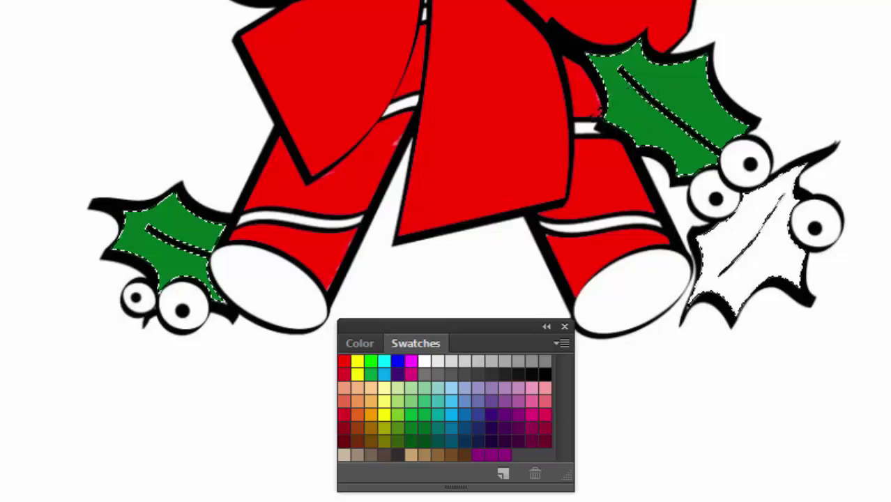
mouse_move(732, 202)
mouse_down()
mouse_move(798, 171)
mouse_move(770, 205)
mouse_move(828, 183)
mouse_move(718, 269)
mouse_move(815, 234)
mouse_move(812, 260)
mouse_move(781, 299)
mouse_move(732, 240)
mouse_move(767, 220)
mouse_up()
mouse_move(687, 286)
mouse_down()
mouse_move(741, 269)
mouse_move(698, 308)
mouse_move(757, 301)
mouse_up()
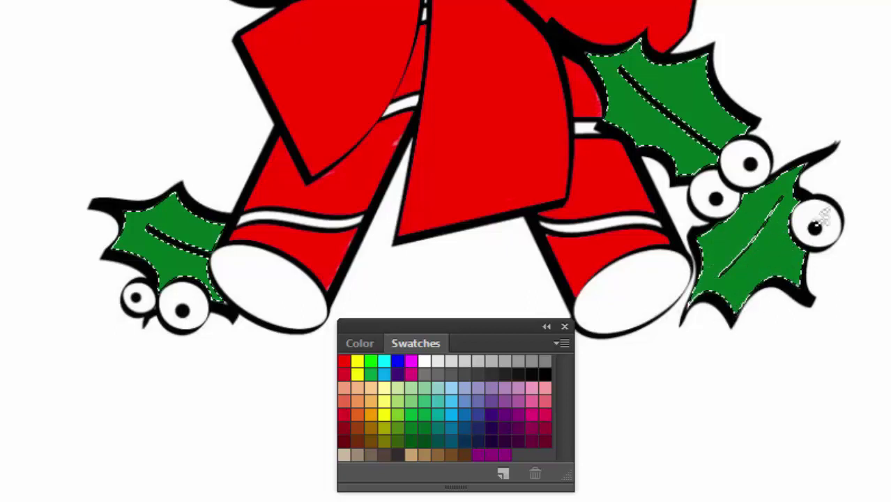
drag(747, 241, 724, 270)
key(ctrl+d)
Step: Select the five holly berries outside their black centers, paint them bright yellow, and clear the selection
click(180, 303)
shift+click(730, 184)
shift+click(749, 162)
shift+click(814, 223)
click(357, 361)
mouse_move(137, 298)
mouse_down()
mouse_move(192, 306)
mouse_move(168, 333)
mouse_up()
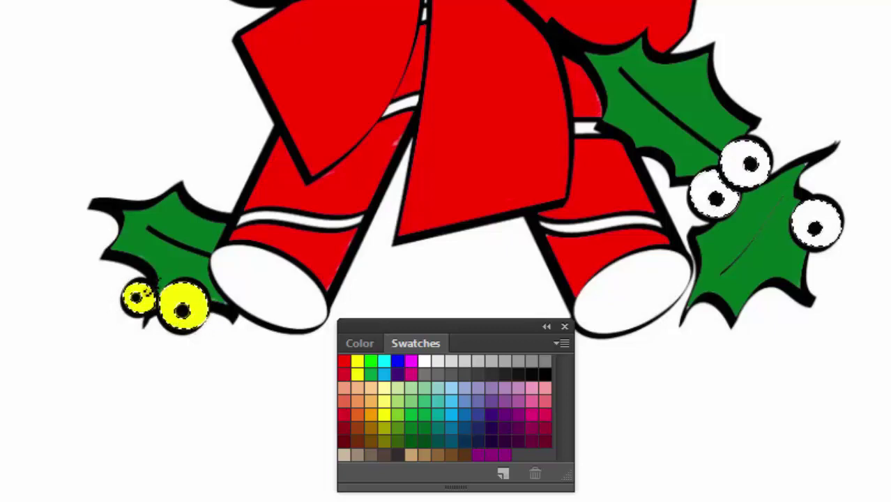
mouse_move(748, 252)
mouse_down()
mouse_move(712, 202)
mouse_move(680, 188)
mouse_move(730, 167)
mouse_move(742, 221)
mouse_move(759, 178)
mouse_move(713, 185)
mouse_move(756, 147)
mouse_up()
drag(824, 222, 785, 234)
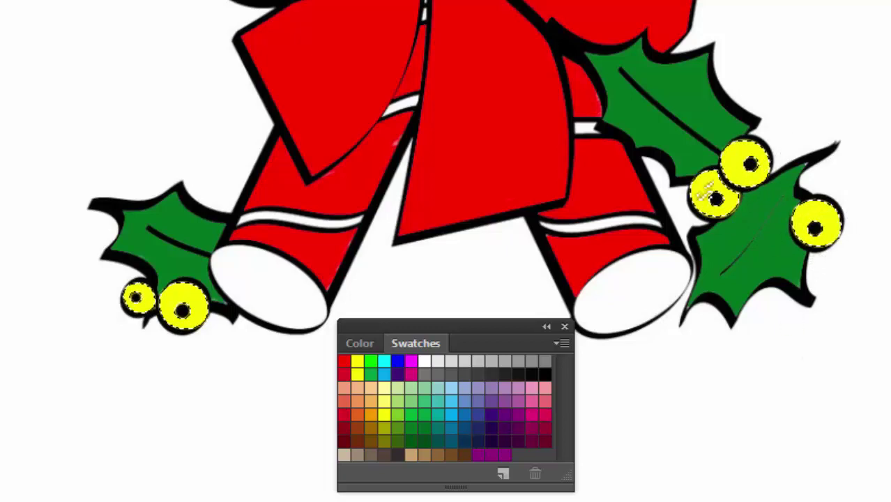
key(ctrl+d)
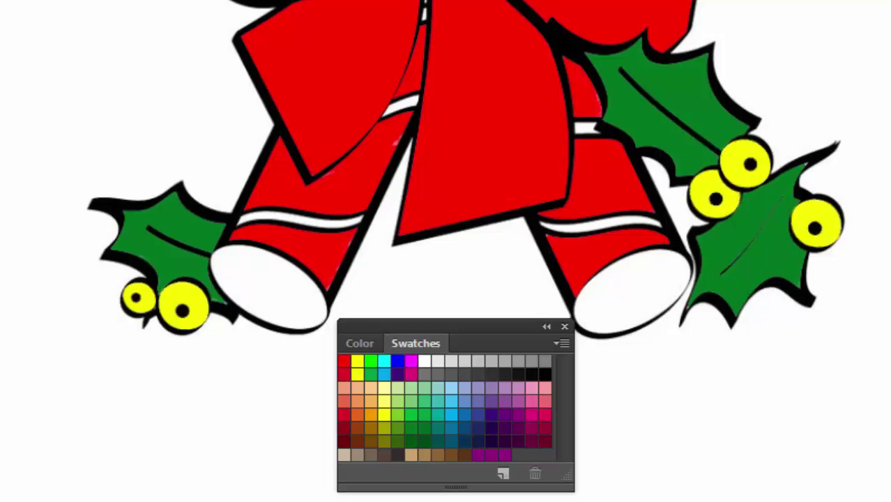